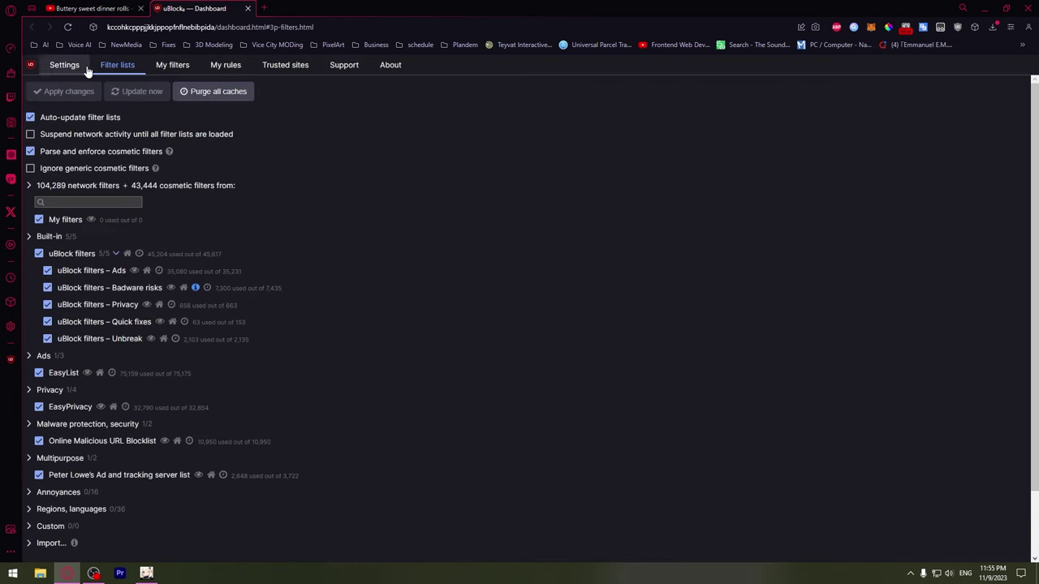
# Purge all uBlock Origin filter-list caches and close the uBlock dashboard tab.
pyautogui.click(228, 95)
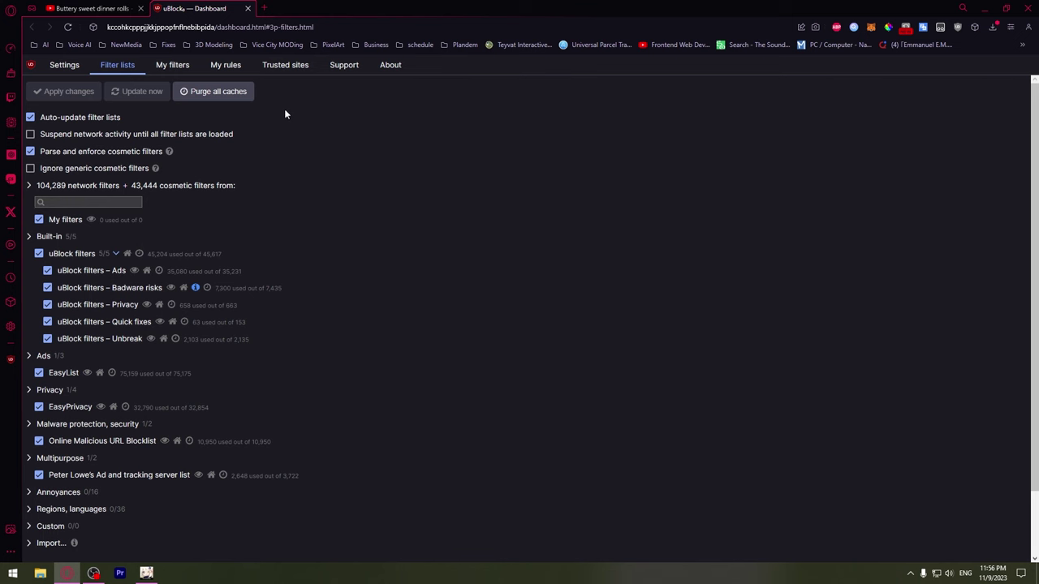
pyautogui.click(247, 8)
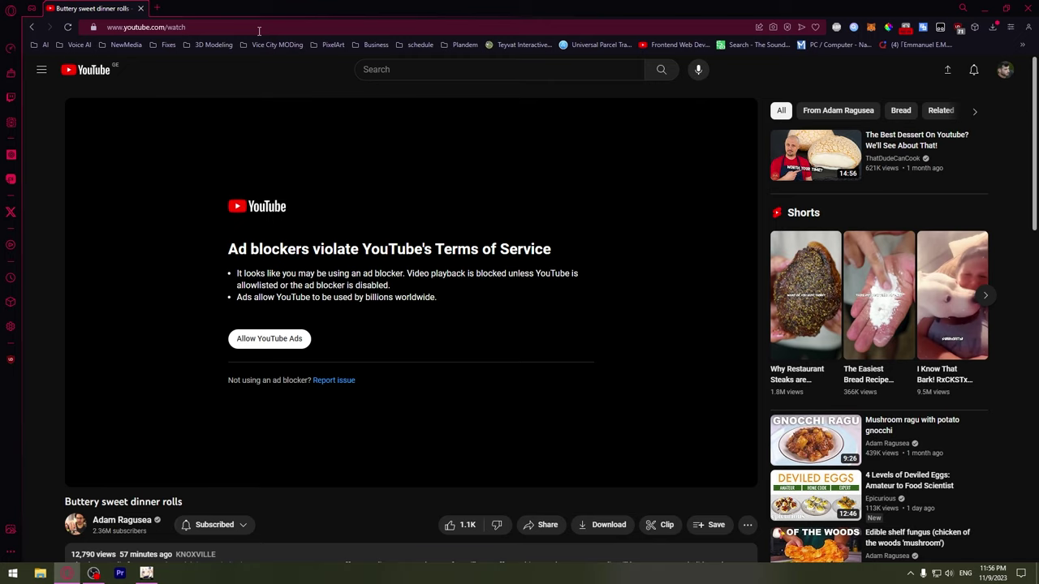
pyautogui.press('F5')
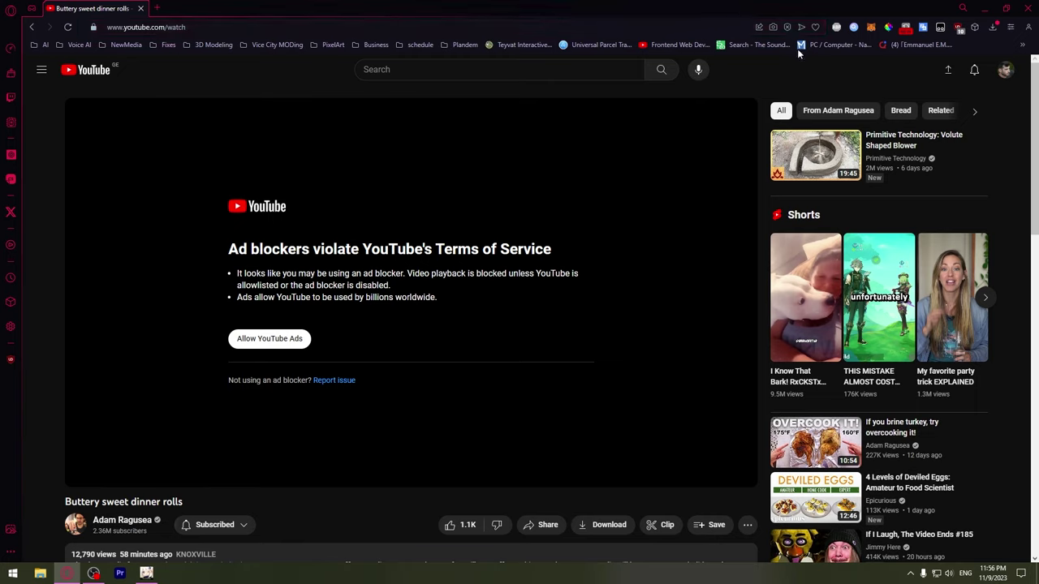
# Enable the 'Auto Replace div with YouTube Embed' Tampermonkey script and reload the page with F5.
pyautogui.click(941, 30)
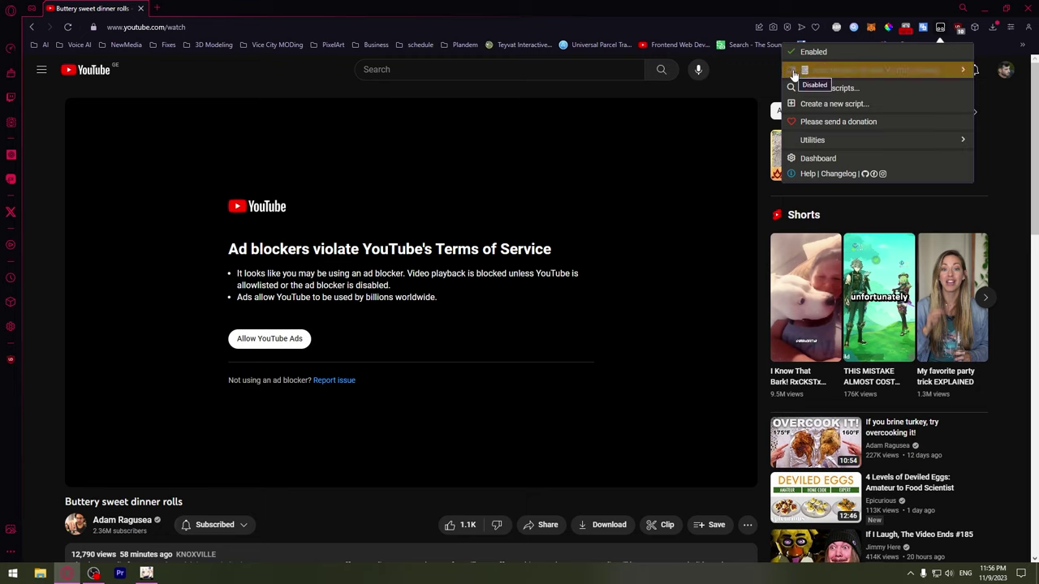
pyautogui.click(793, 71)
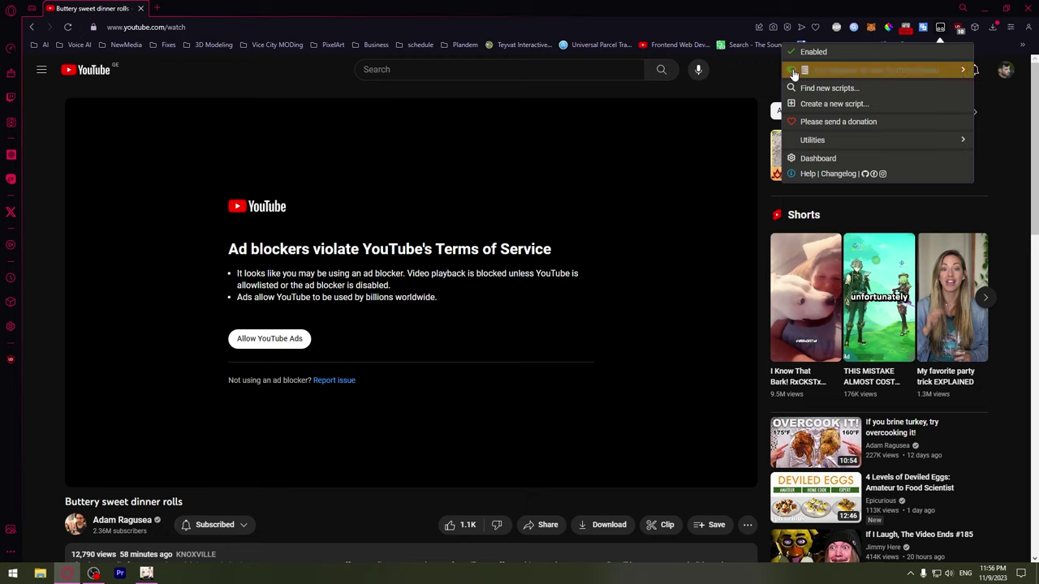
pyautogui.click(317, 78)
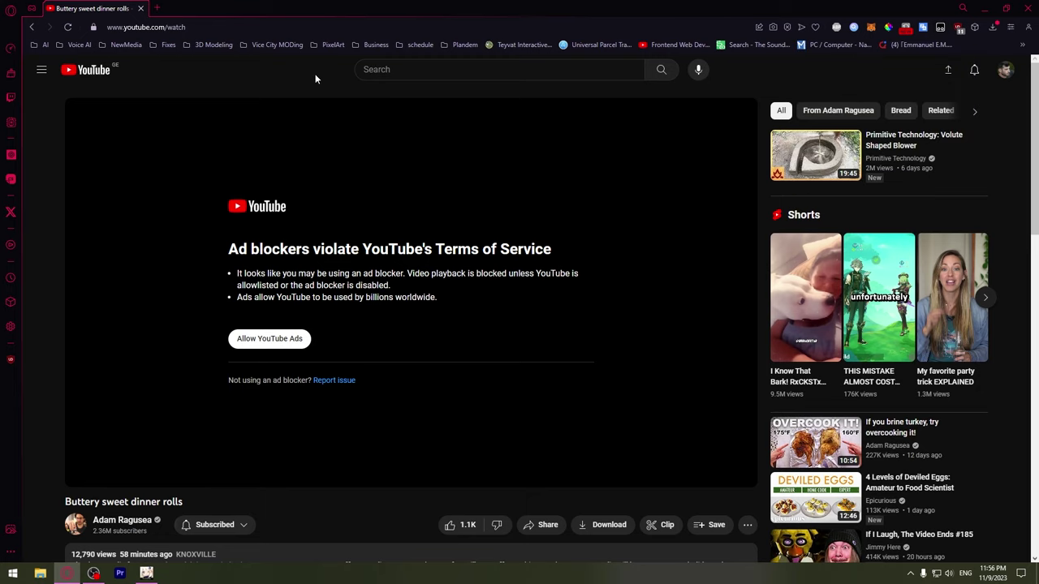
pyautogui.press('F5')
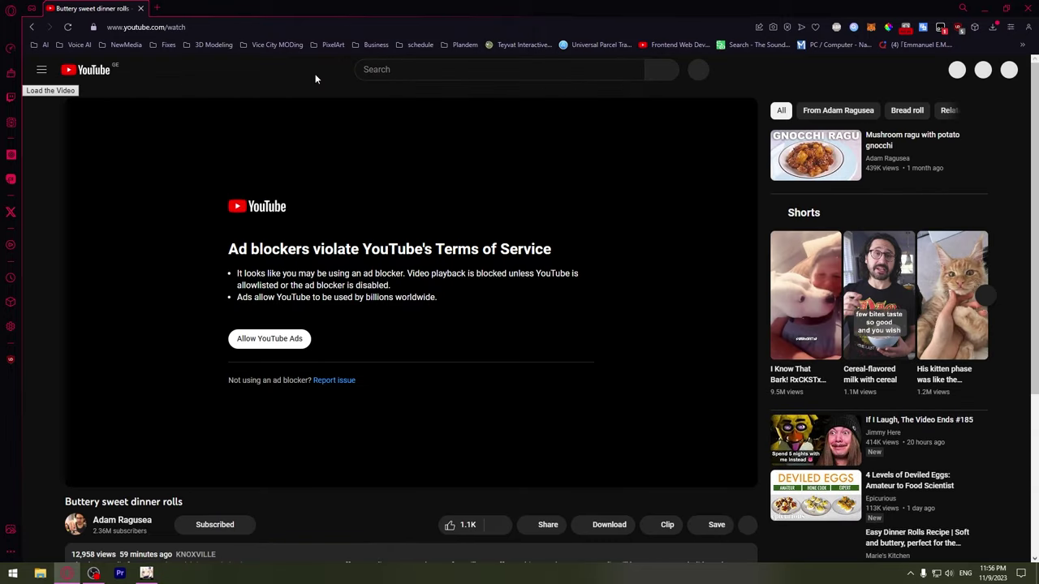
# Load the dinner rolls video with 'Load the Video', then briefly play and pause it.
pyautogui.click(41, 93)
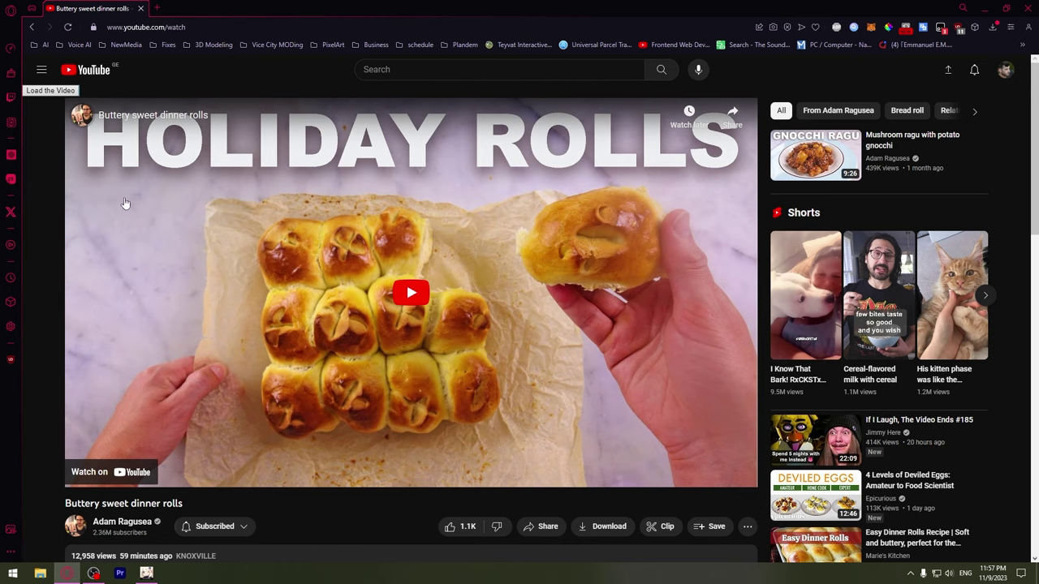
pyautogui.click(417, 299)
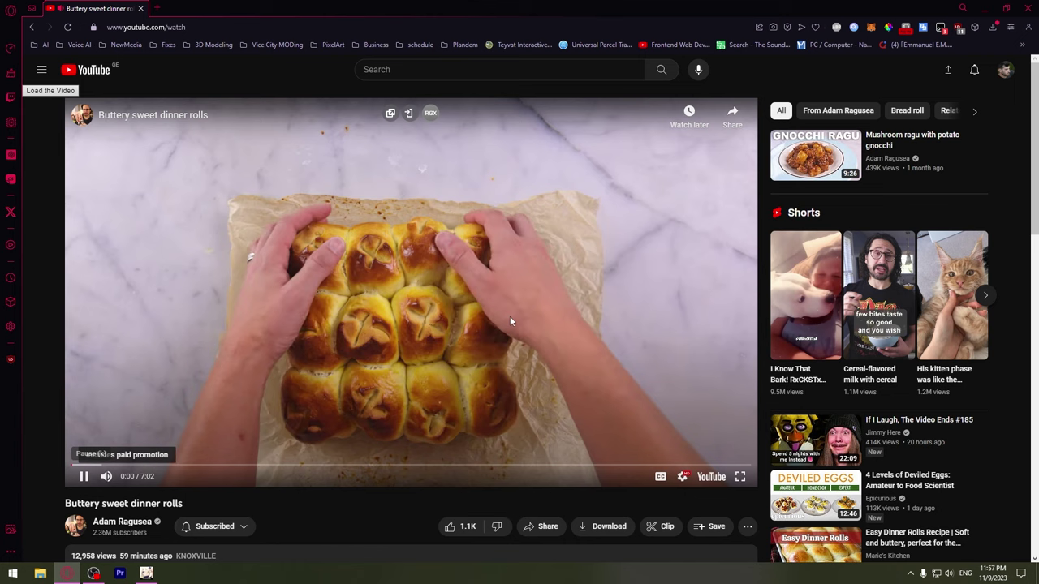
pyautogui.click(503, 319)
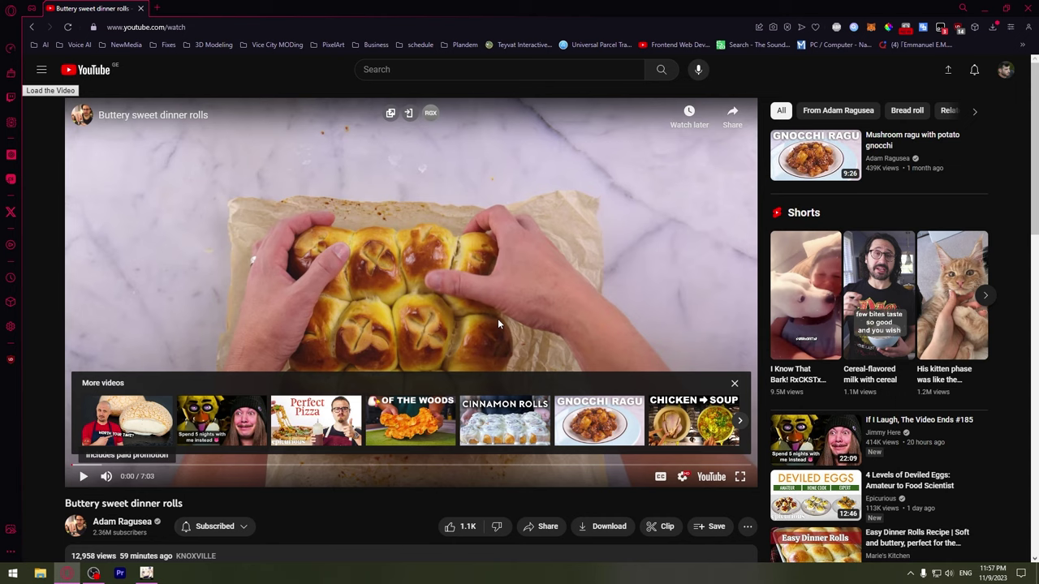
# Open the Tampermonkey toolbar icon's context menu to remove the extension.
pyautogui.rightClick(943, 31)
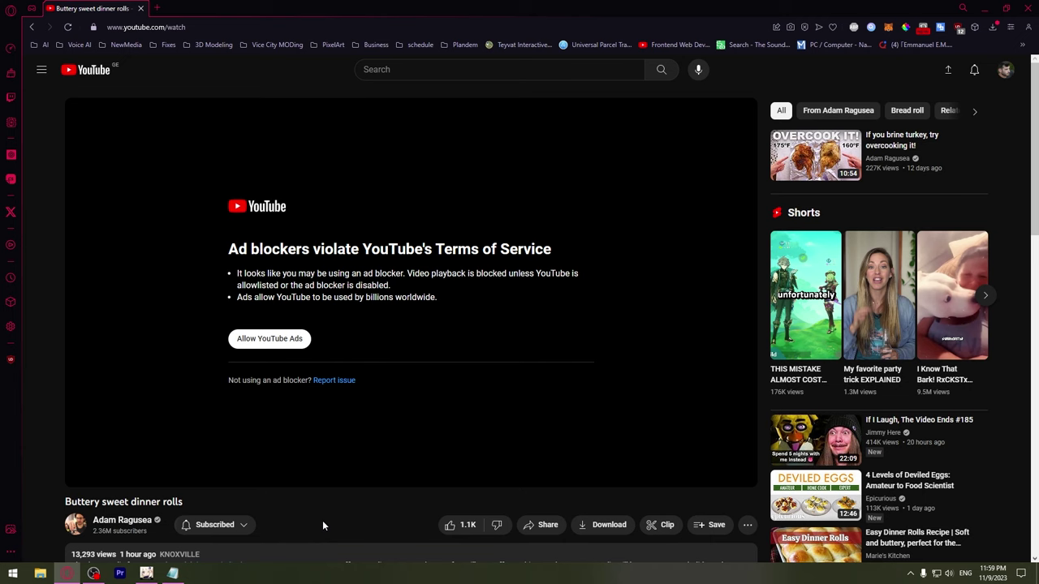
# Search 'tampermonkey' in a new tab and install Tampermonkey from Opera addons.
pyautogui.click(157, 8)
pyautogui.write('tampermonkey')
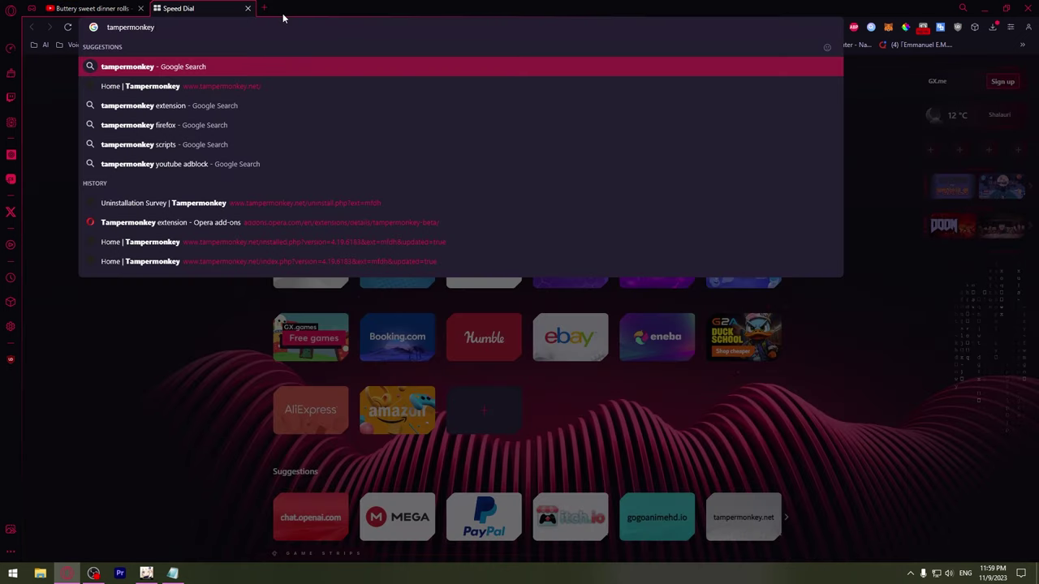
pyautogui.press('Return')
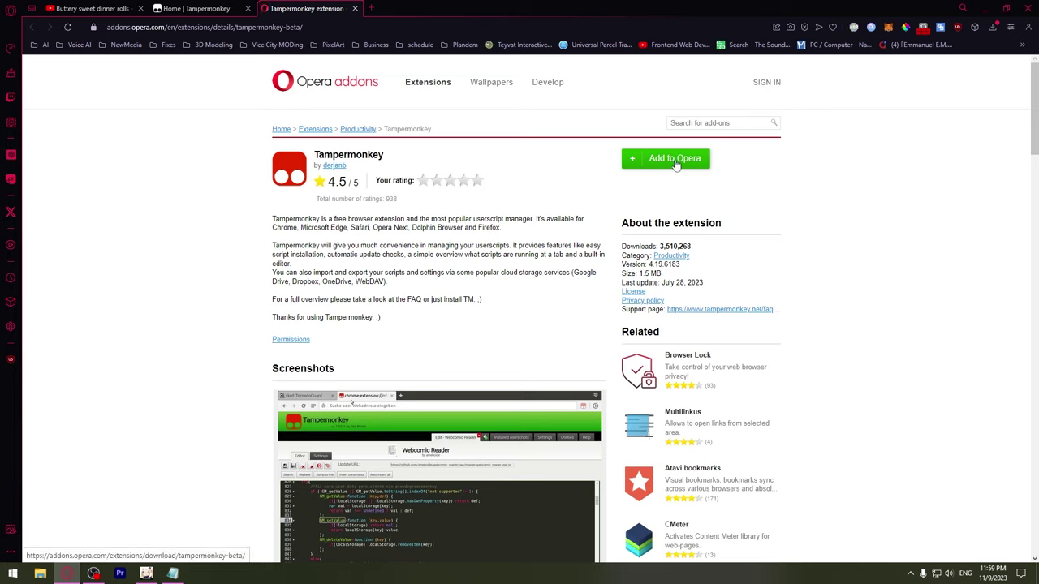
pyautogui.click(676, 161)
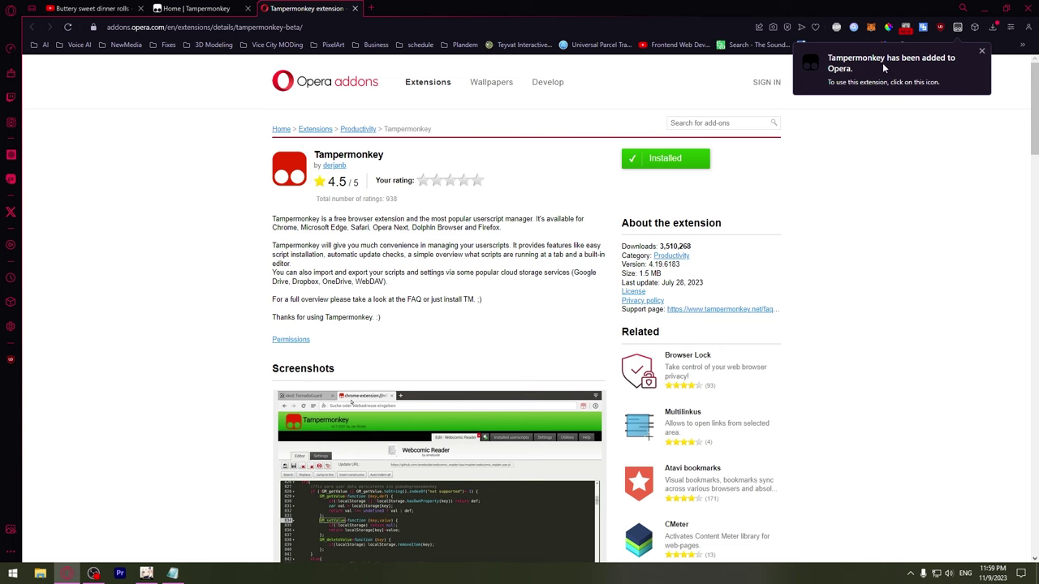
# Close the Tampermonkey welcome tab and pin Tampermonkey to the toolbar.
pyautogui.click(976, 28)
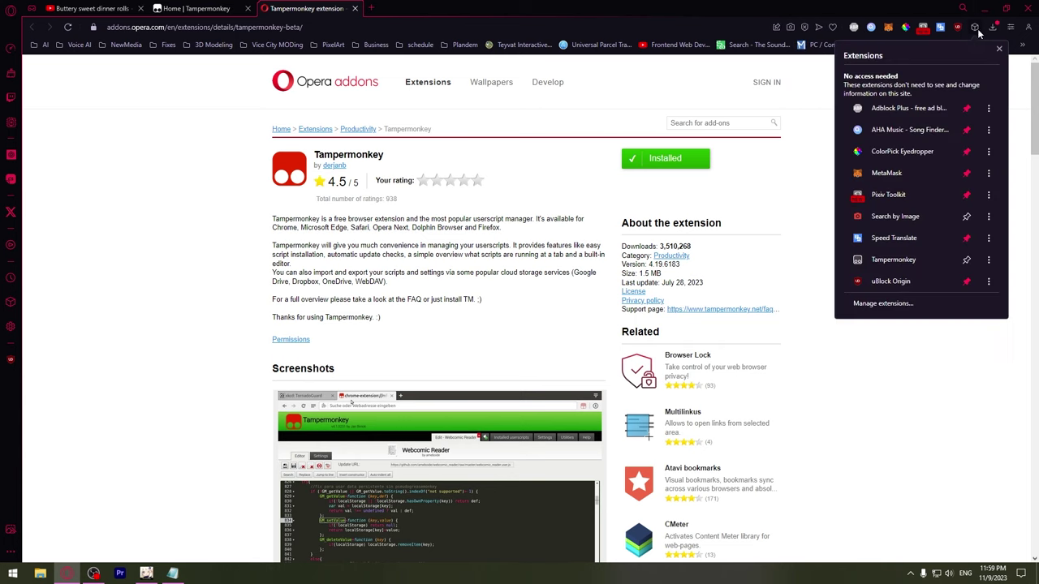
pyautogui.hotkey('ctrl', 'w')
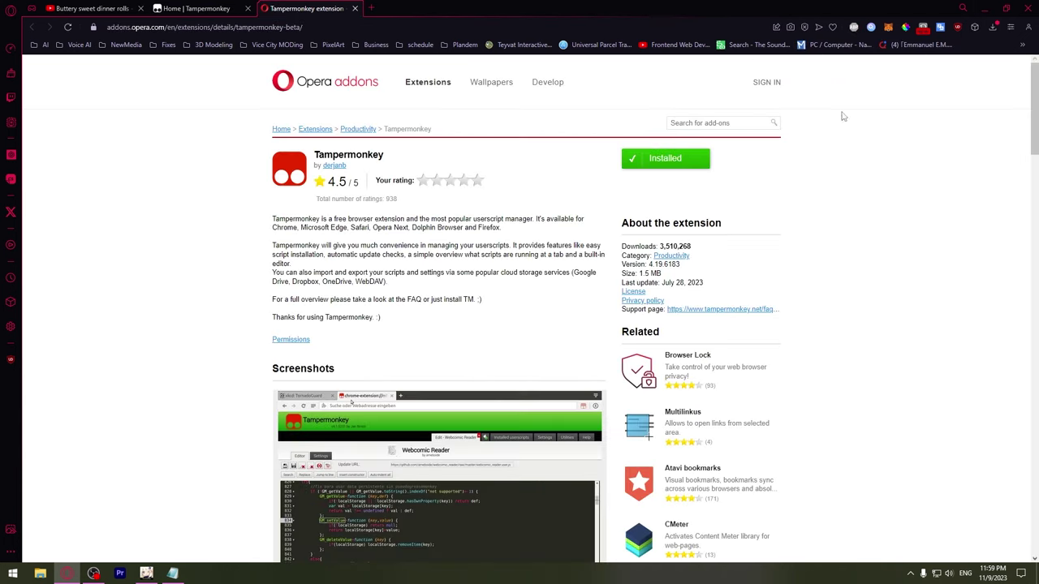
pyautogui.click(976, 28)
pyautogui.click(967, 261)
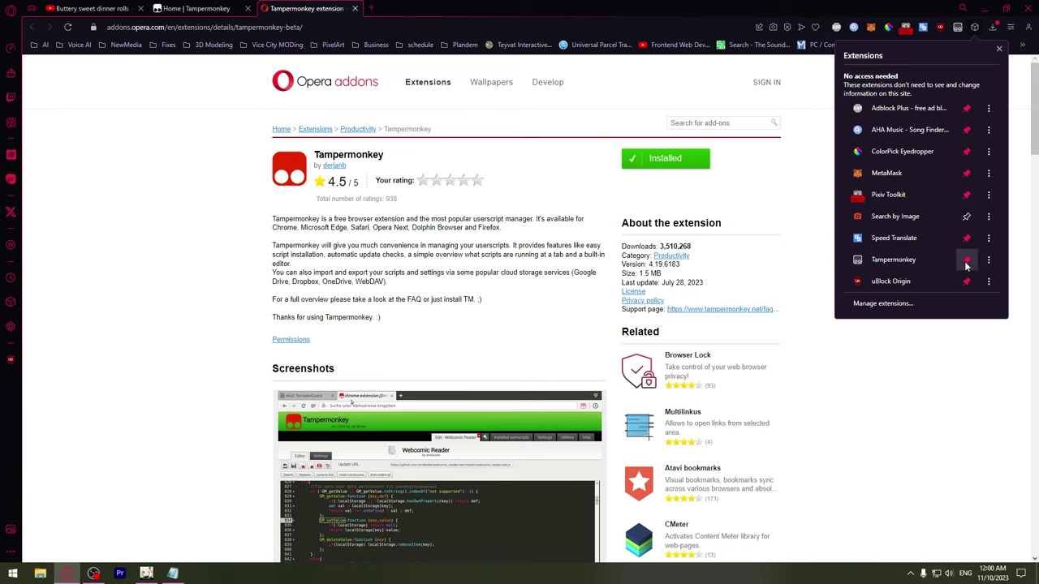
pyautogui.click(802, 293)
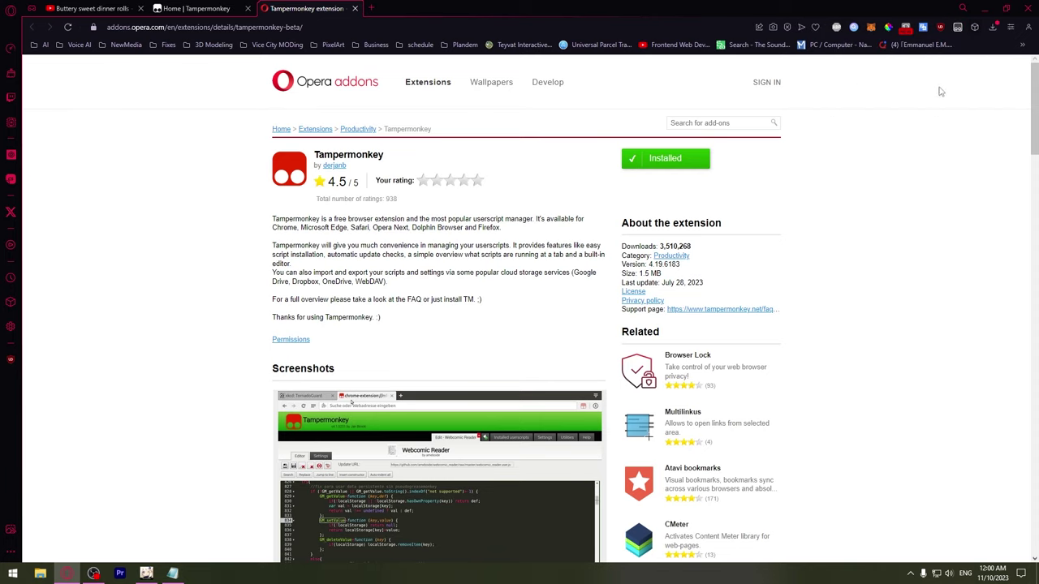
# Bring the Youtube FIX notes in Notepad to the front and look over the userscript code.
pyautogui.click(172, 573)
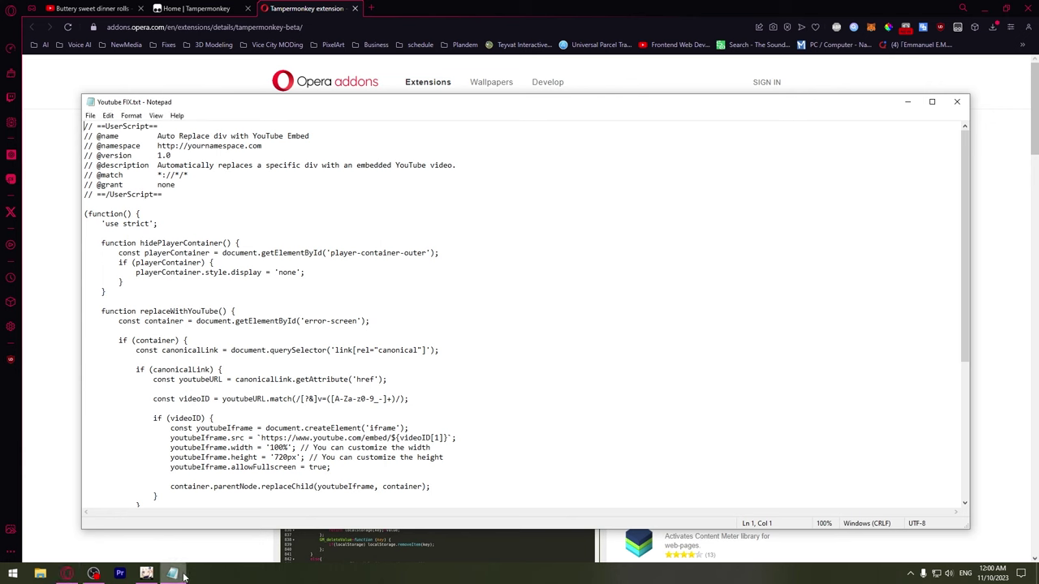
pyautogui.scroll(-5, 452, 324)
pyautogui.scroll(-2, 321, 345)
pyautogui.scroll(8, 321, 345)
pyautogui.moveTo(409, 398); pyautogui.dragTo(231, 244)
pyautogui.hotkey('ctrl', 'c')
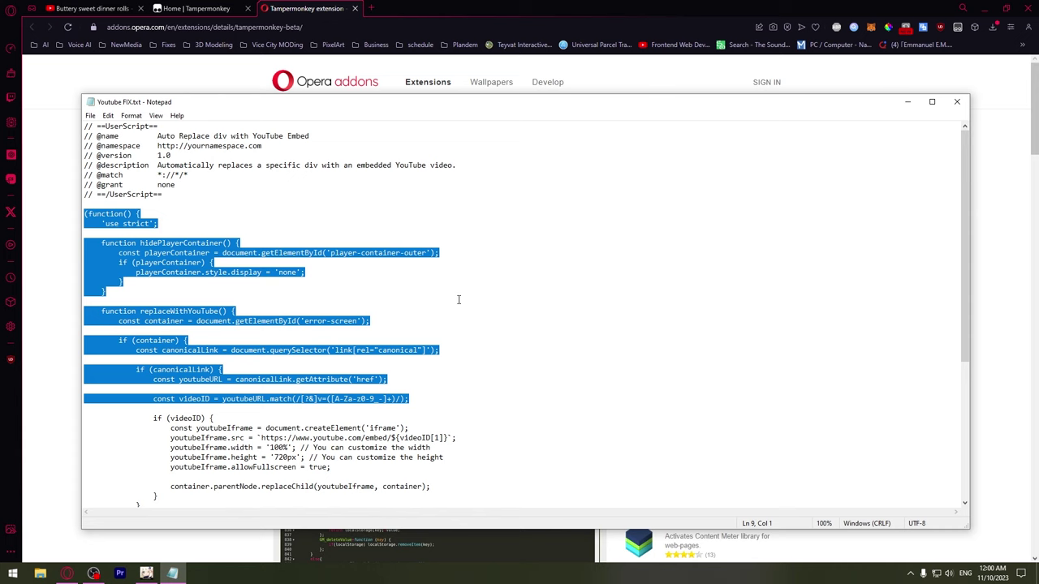
# Select and copy the whole userscript, then return to Opera's Tampermonkey menu.
pyautogui.hotkey('ctrl', 'a')
pyautogui.click(440, 253)
pyautogui.hotkey('ctrl', 'a')
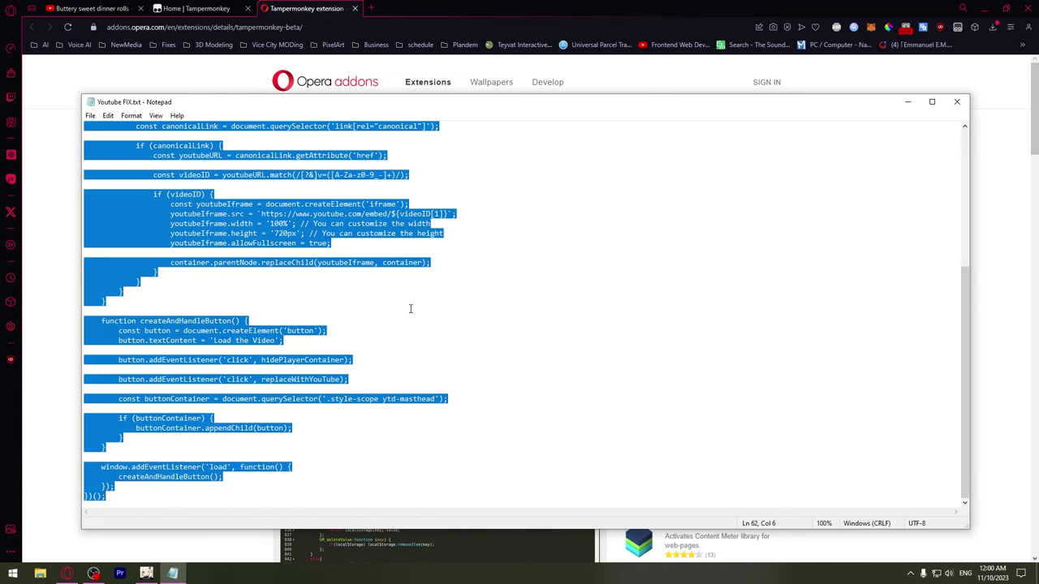
pyautogui.click(587, 5)
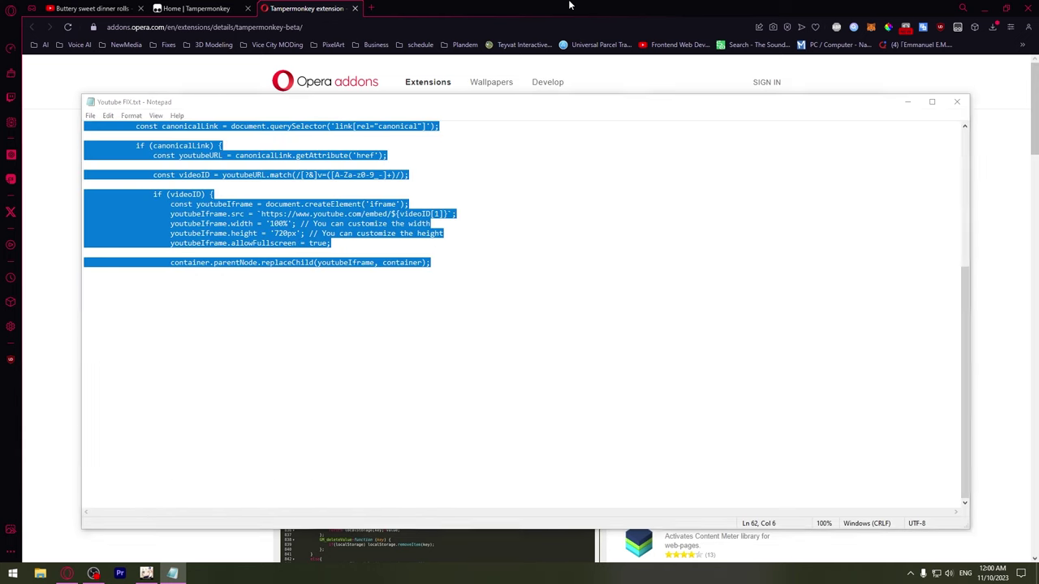
pyautogui.click(958, 29)
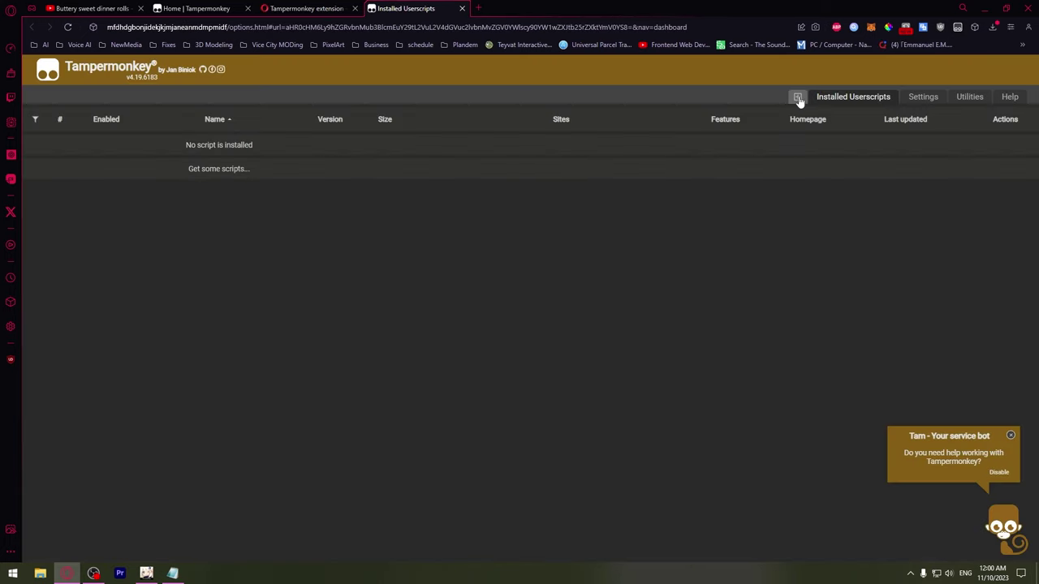
# Replace a new userscript's template with the copied code and save it via File > Save.
pyautogui.click(798, 98)
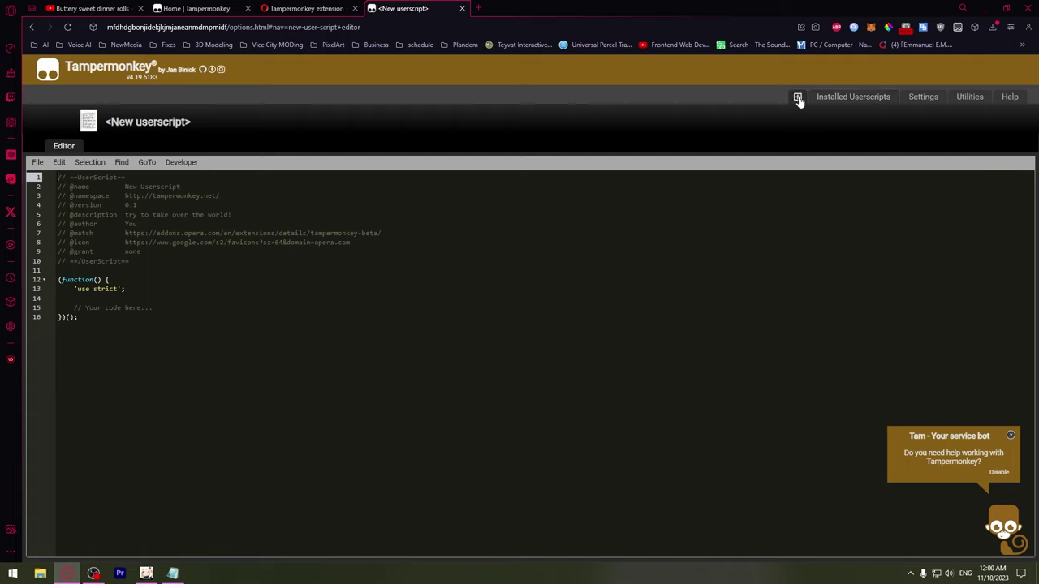
pyautogui.click(341, 347)
pyautogui.hotkey('ctrl', 'a')
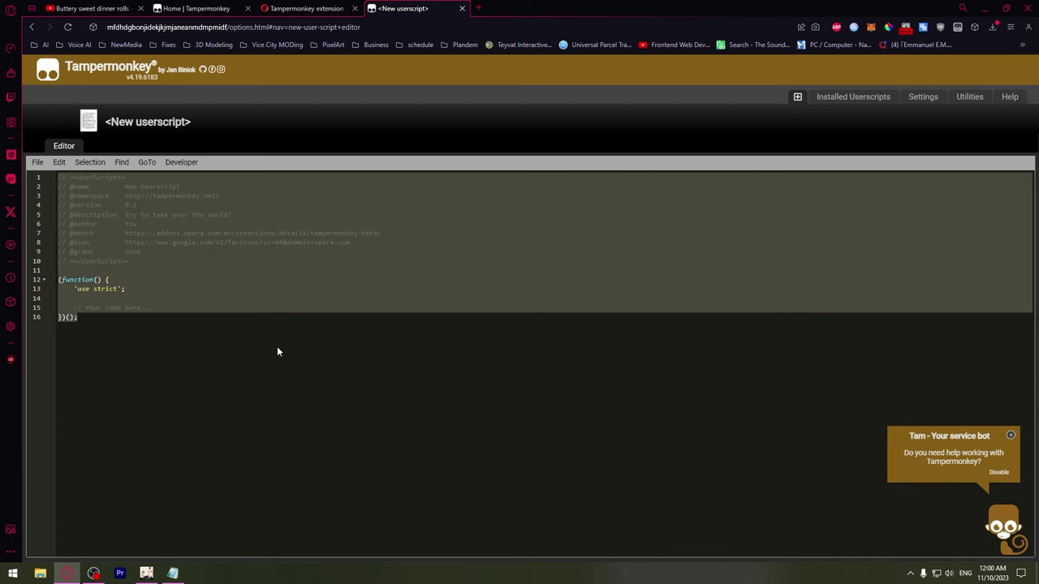
pyautogui.hotkey('ctrl', 'v')
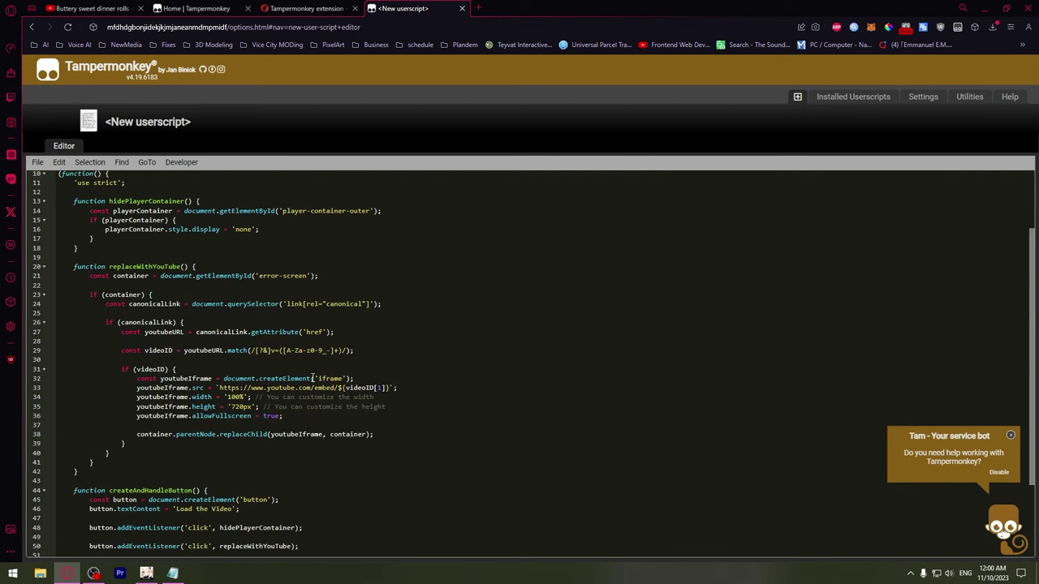
pyautogui.scroll(3, 312, 378)
pyautogui.click(38, 162)
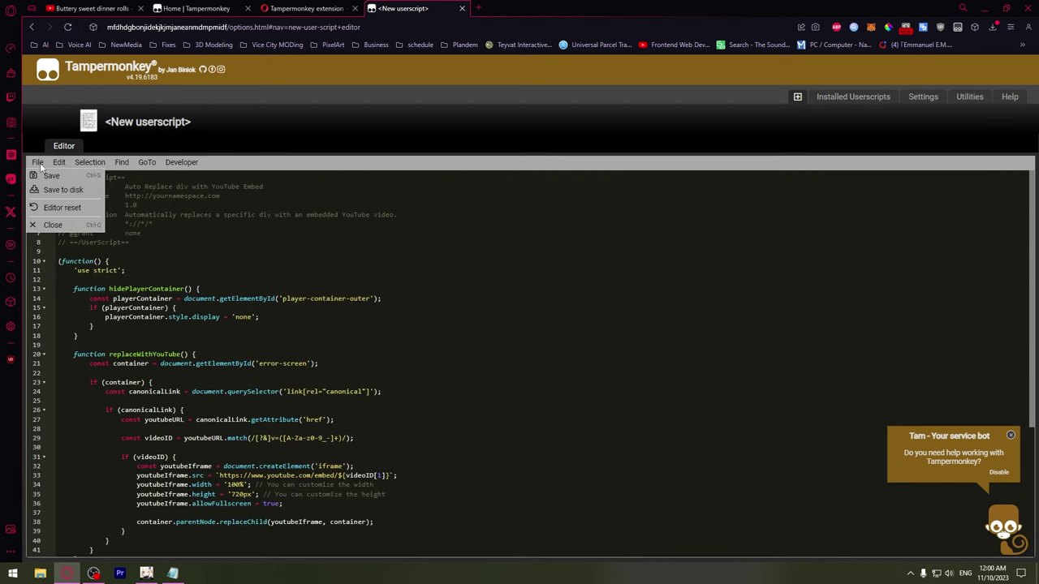
pyautogui.click(46, 174)
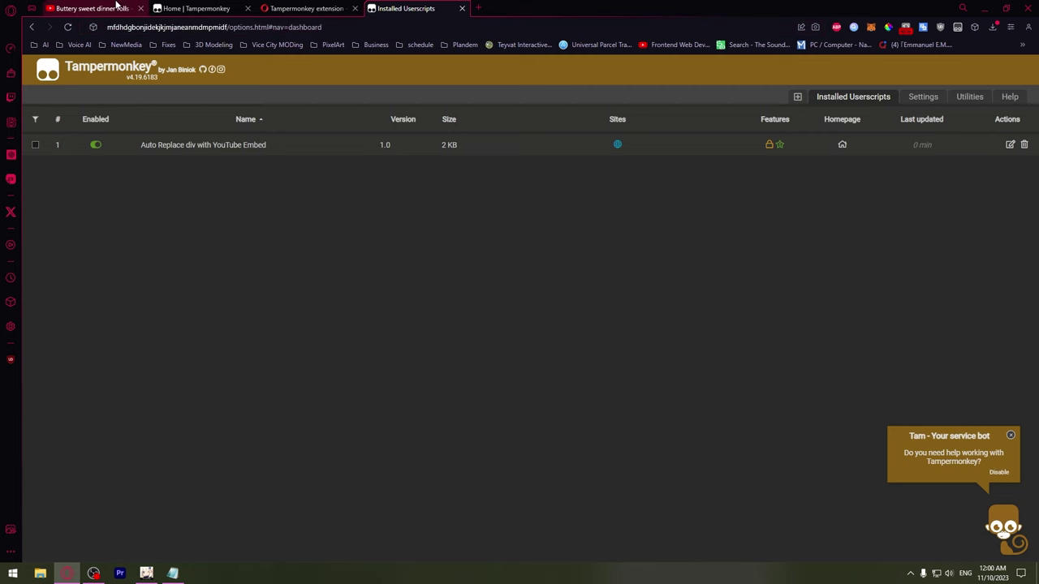
# Close the userscripts tab, reload the dinner rolls page, and load the video via 'Load the Video'.
pyautogui.click(89, 8)
pyautogui.click(462, 8)
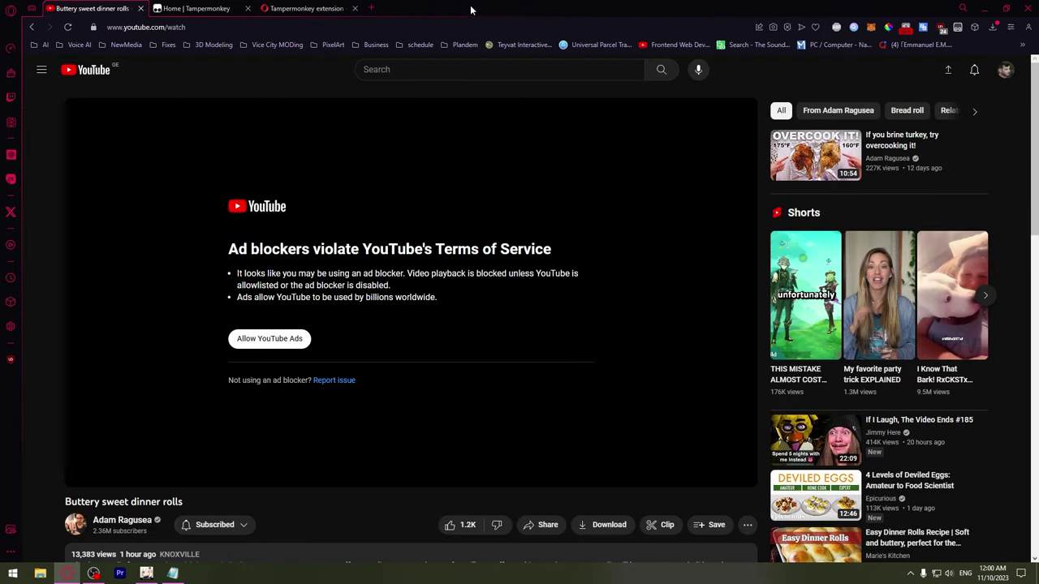
pyautogui.press('F5')
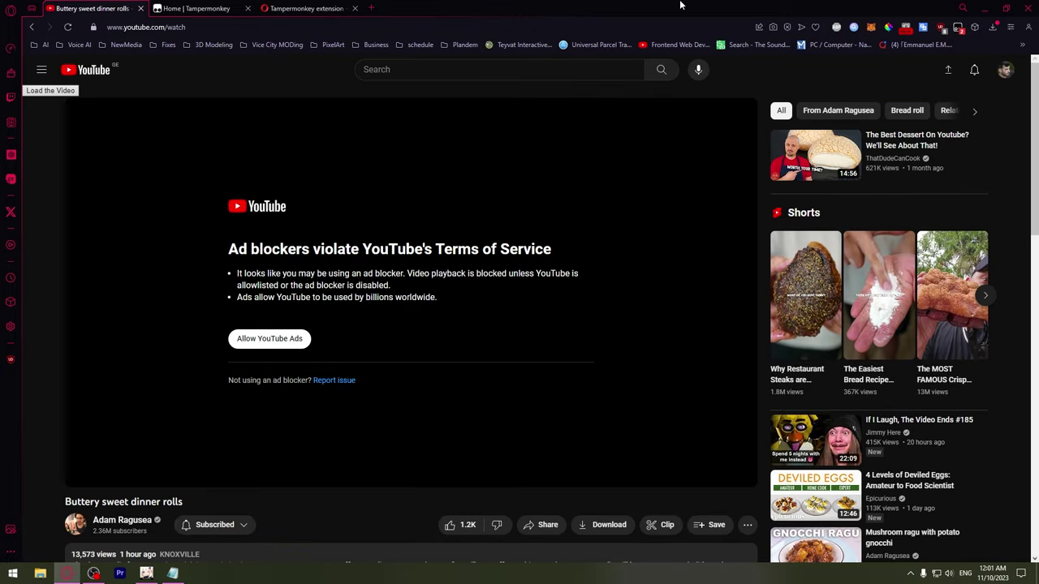
pyautogui.click(51, 91)
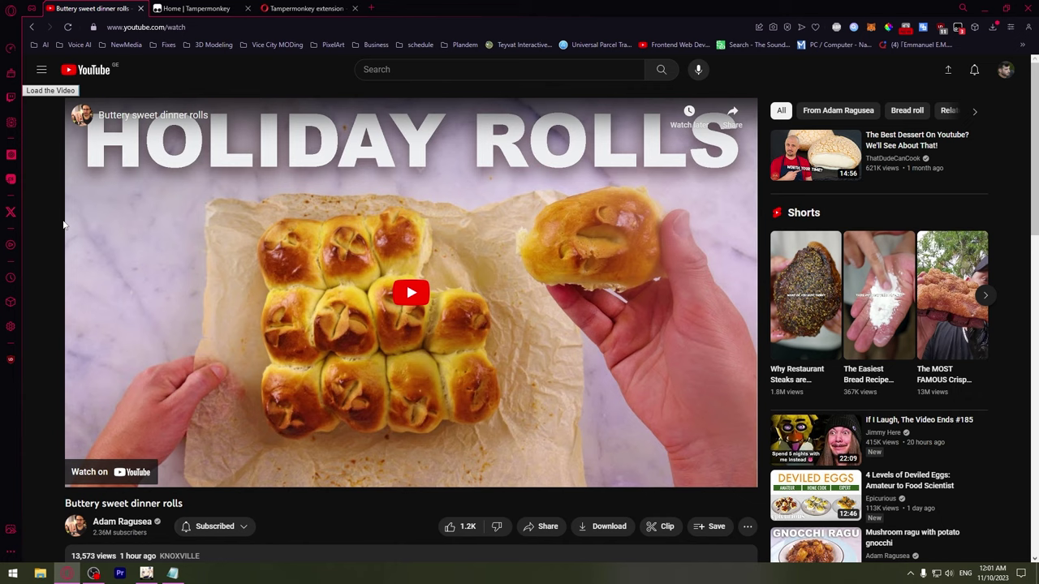
# Glance at the userscript notes in Notepad, then return to the playing video.
pyautogui.hotkey('alt', 'Tab')
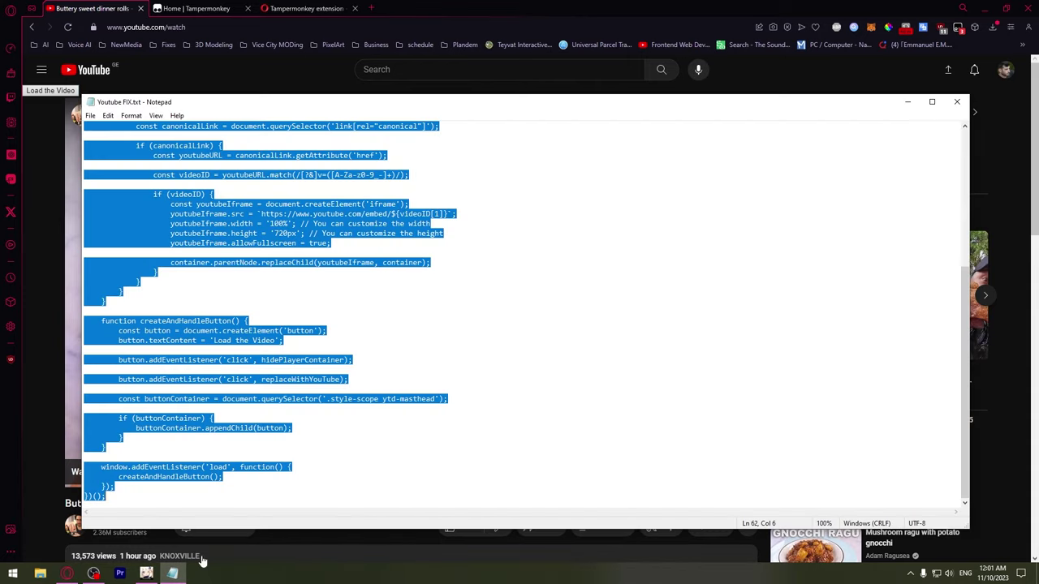
pyautogui.click(487, 280)
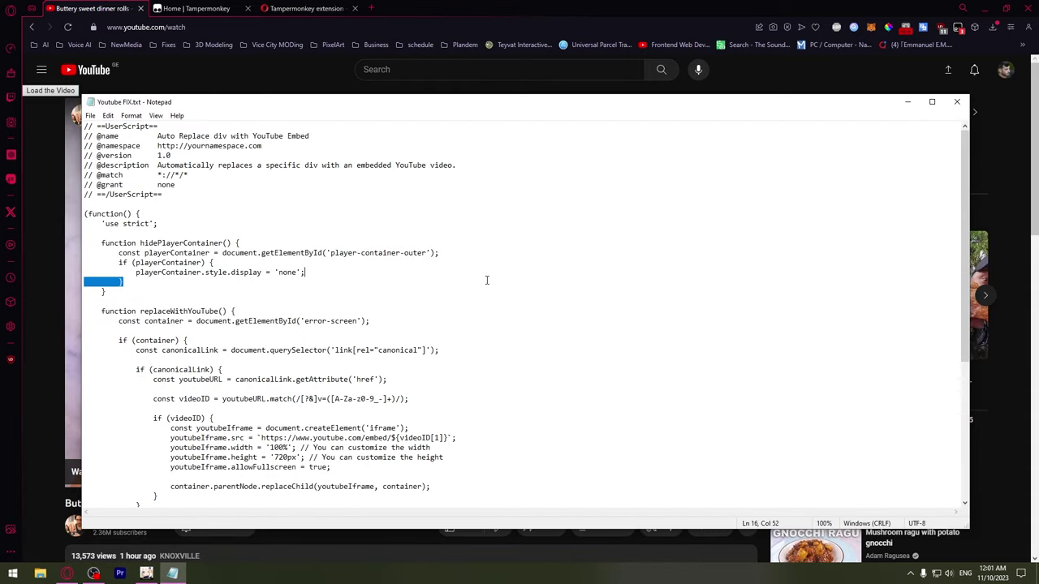
pyautogui.hotkey('alt', 'Tab')
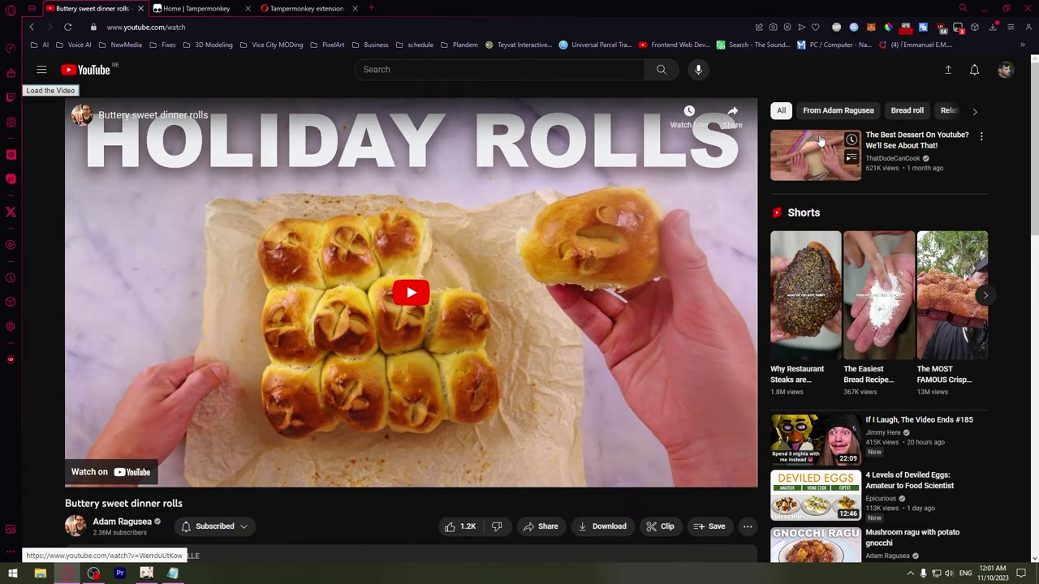